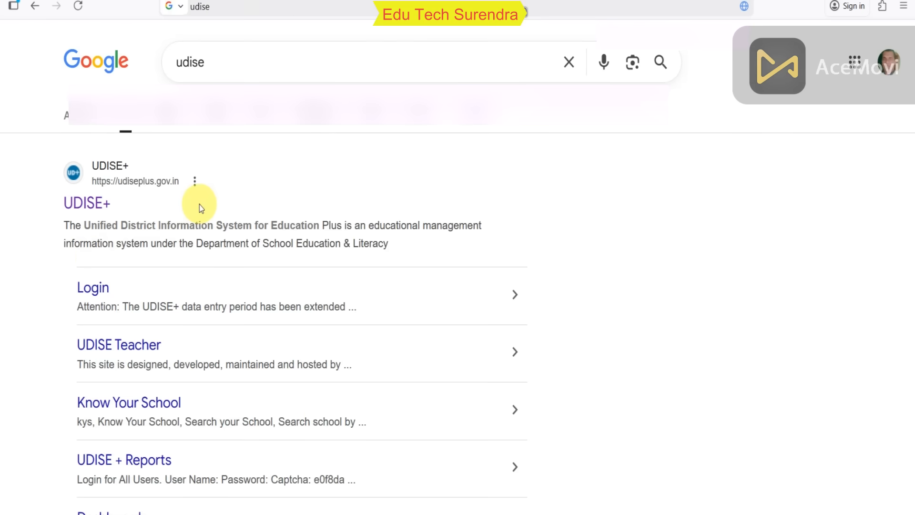
Step: Open the UDISE+ website from the search results and go to the all-modules login page for the state RAJASTHAN
click(99, 212)
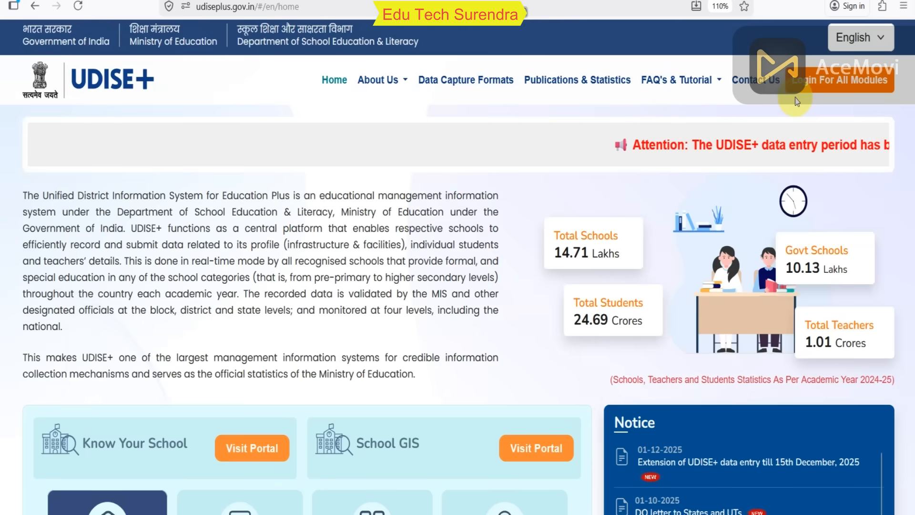
click(837, 90)
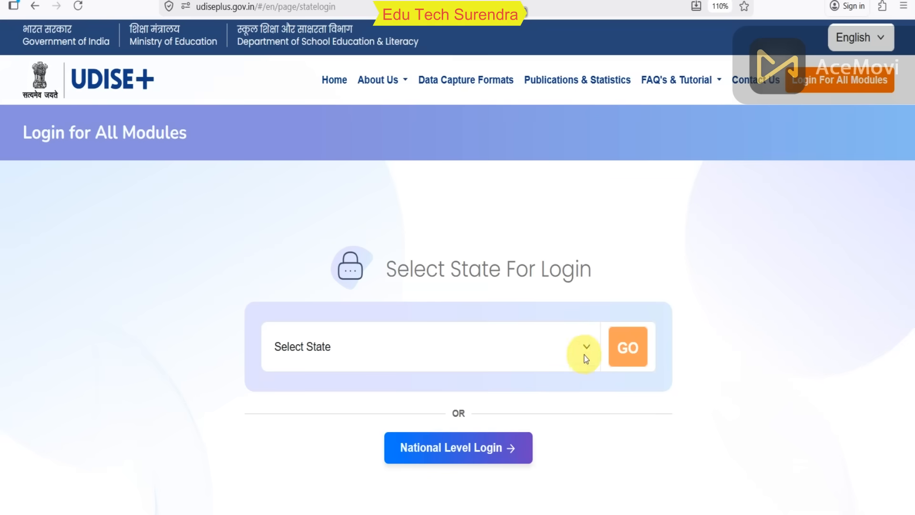
click(567, 346)
scroll(360, 159, down, 5)
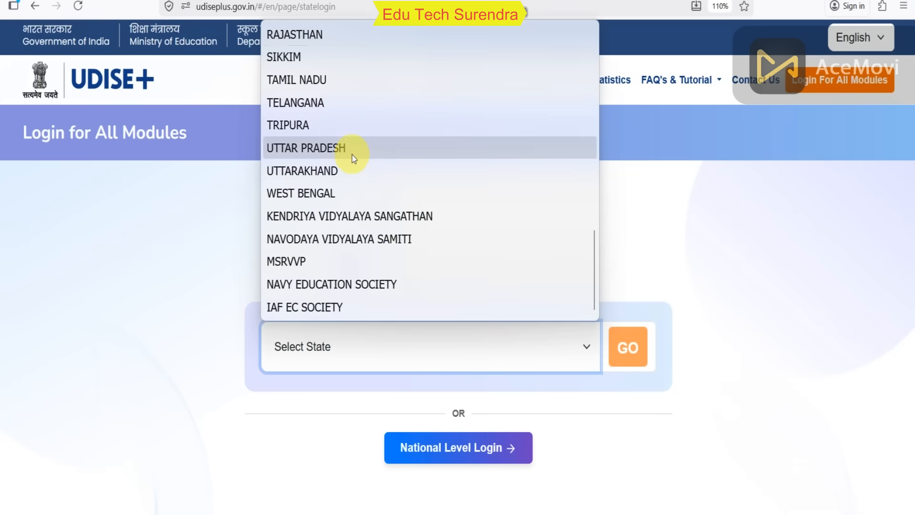
click(296, 34)
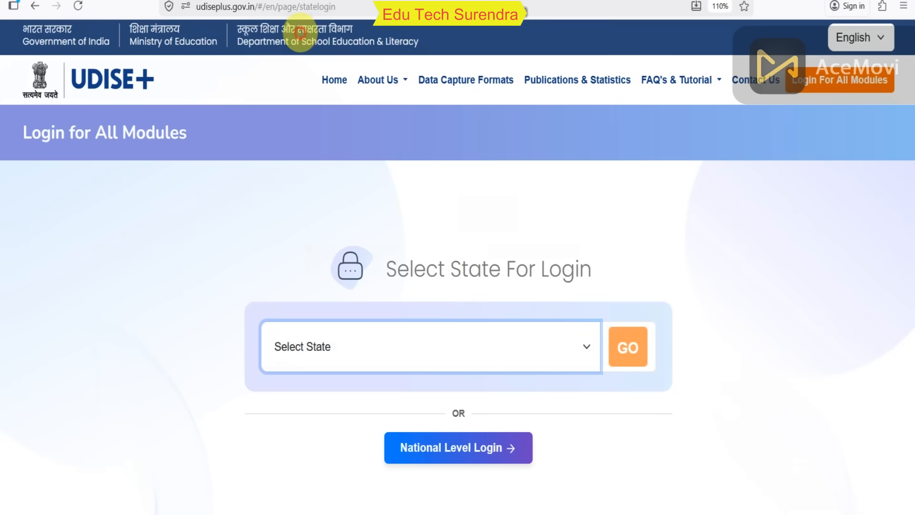
click(623, 347)
scroll(629, 334, down, 5)
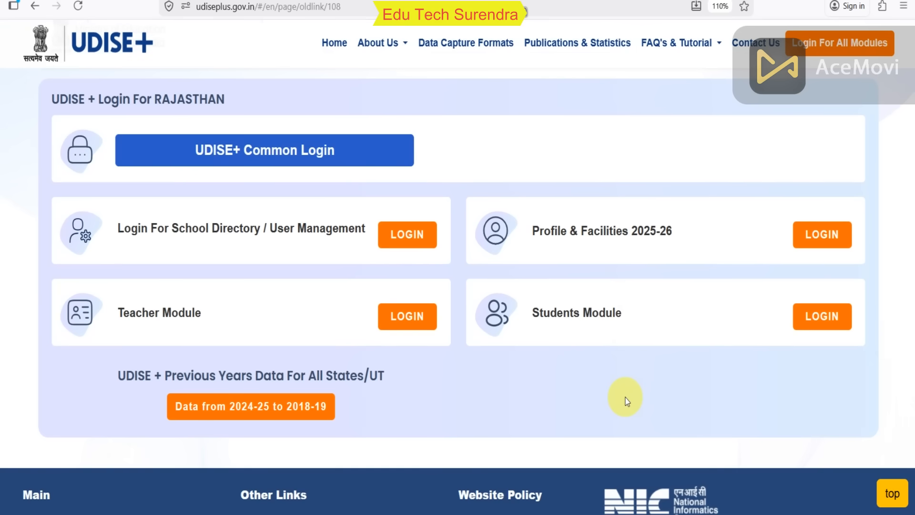
Step: Open the login for the Students Module
click(624, 312)
drag(625, 312, 528, 314)
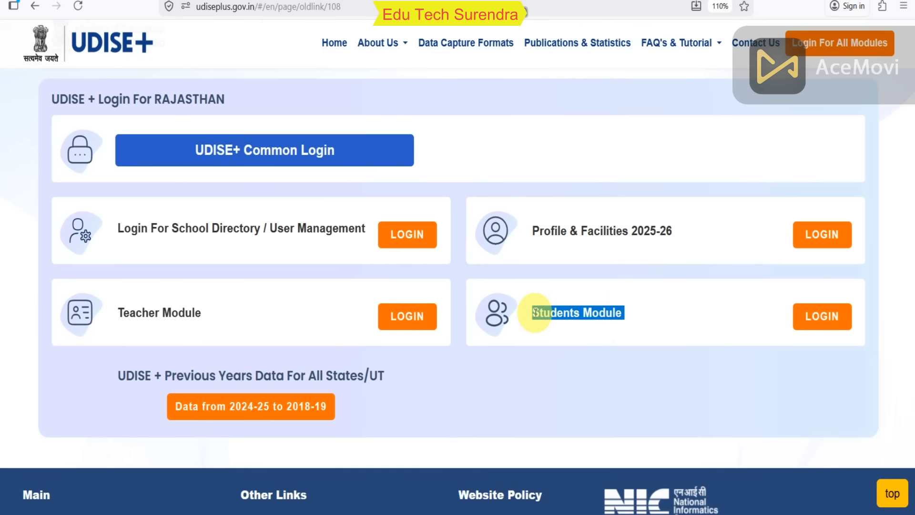
click(574, 404)
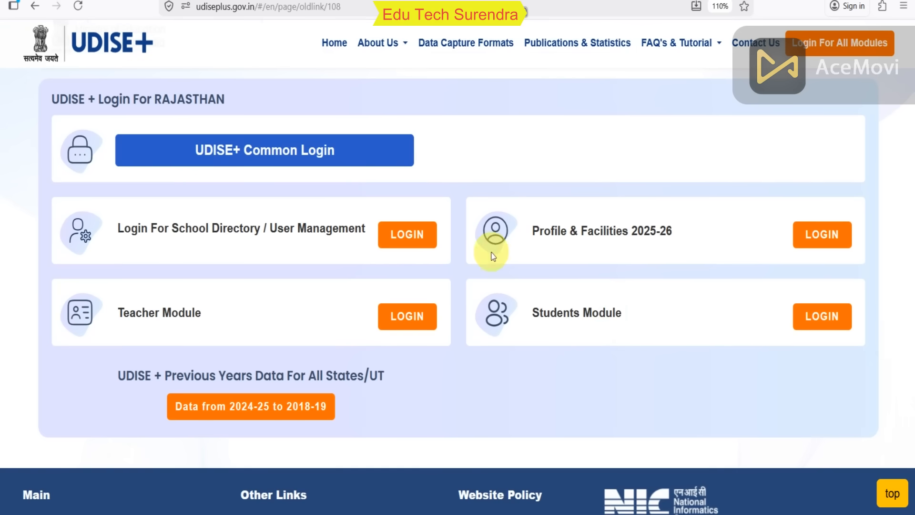
drag(210, 315, 103, 312)
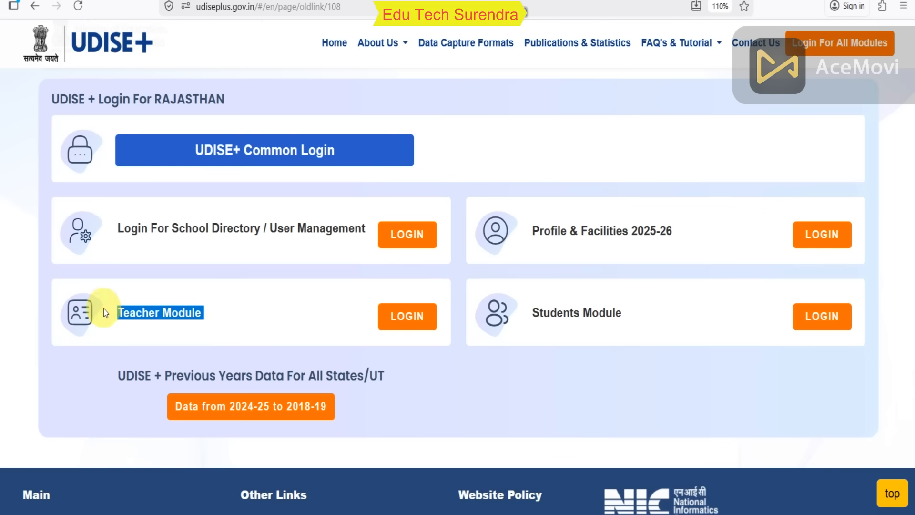
click(325, 309)
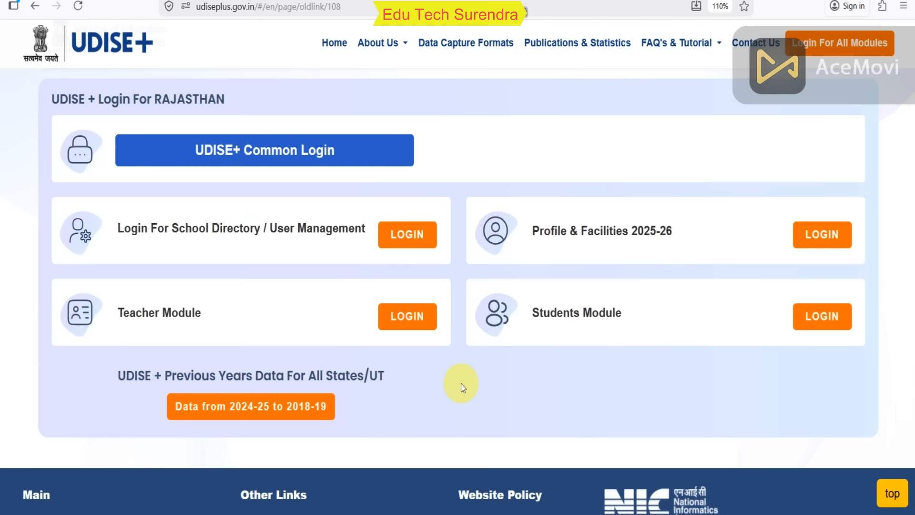
drag(625, 314, 533, 312)
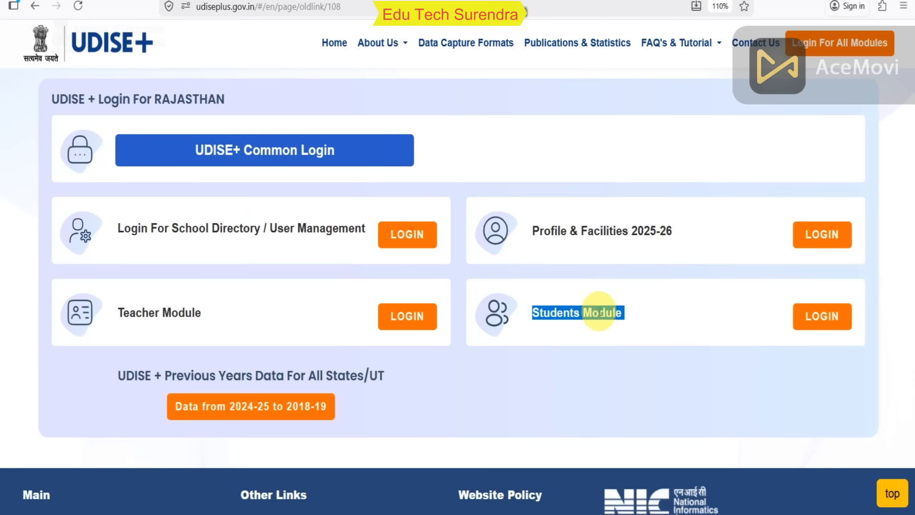
click(816, 327)
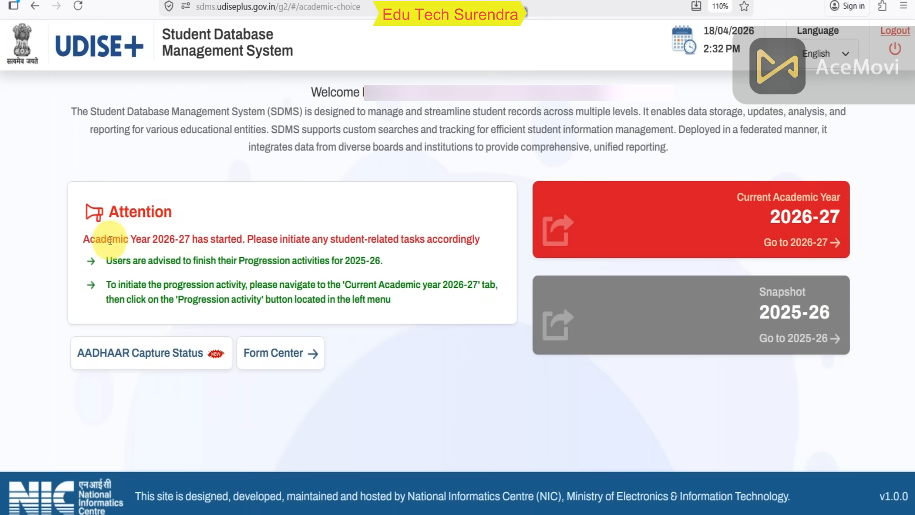
Step: Read the Attention notice about progression activities and open the current academic year 2026-27
drag(85, 239, 414, 312)
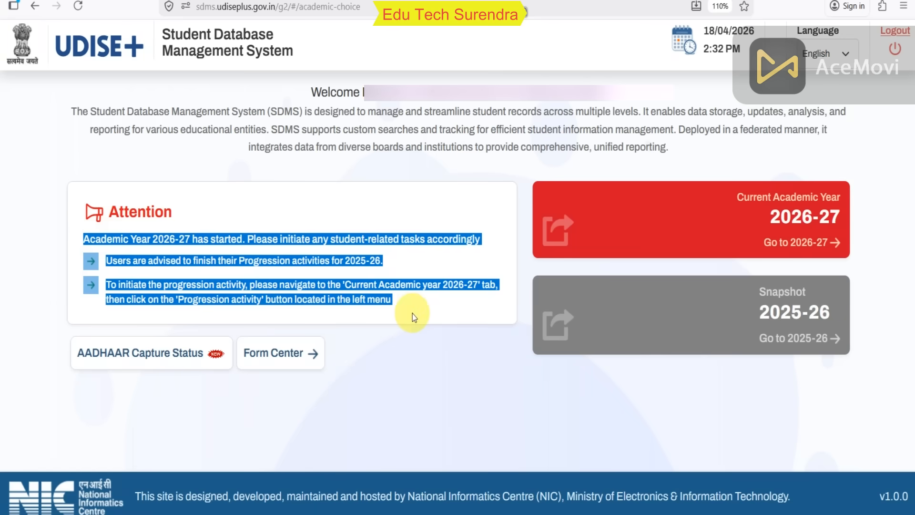
click(325, 303)
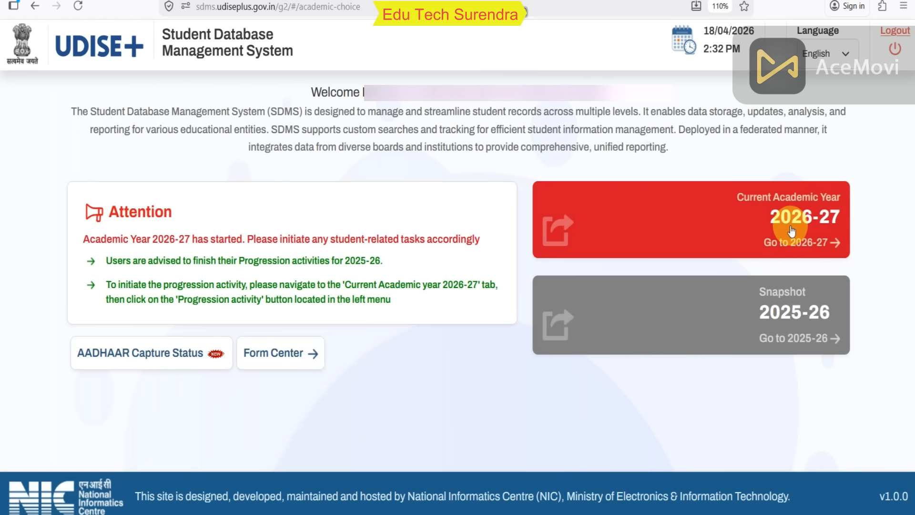
click(792, 231)
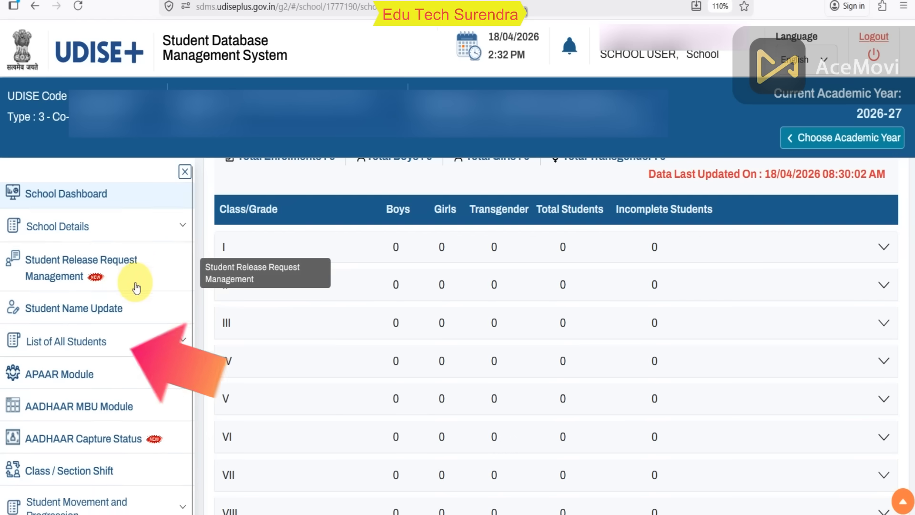
Step: Open the Progression Module through Progression Activity under Student Movement and Progression
scroll(139, 287, down, 3)
scroll(137, 286, down, 2)
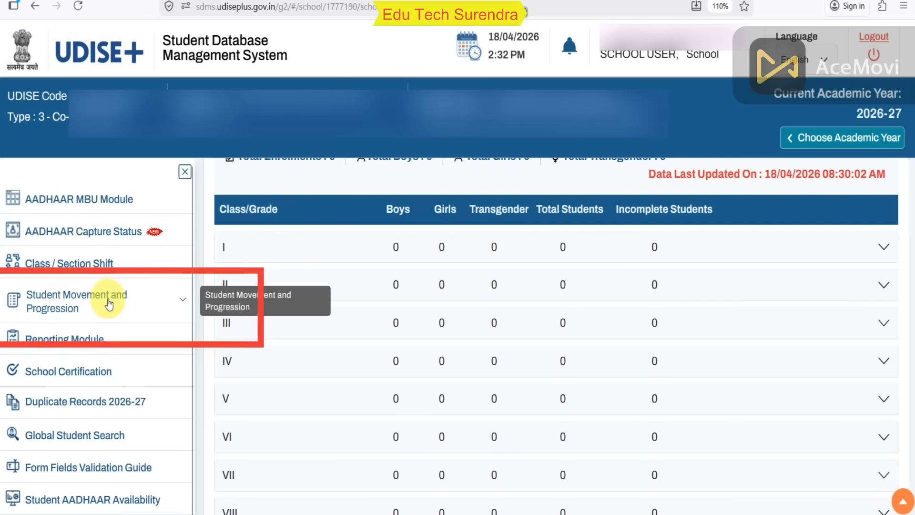
click(128, 302)
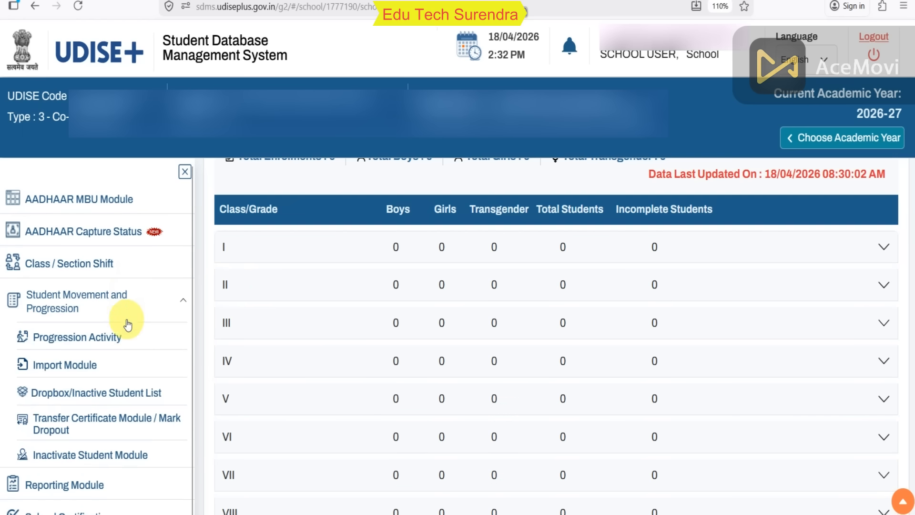
click(89, 346)
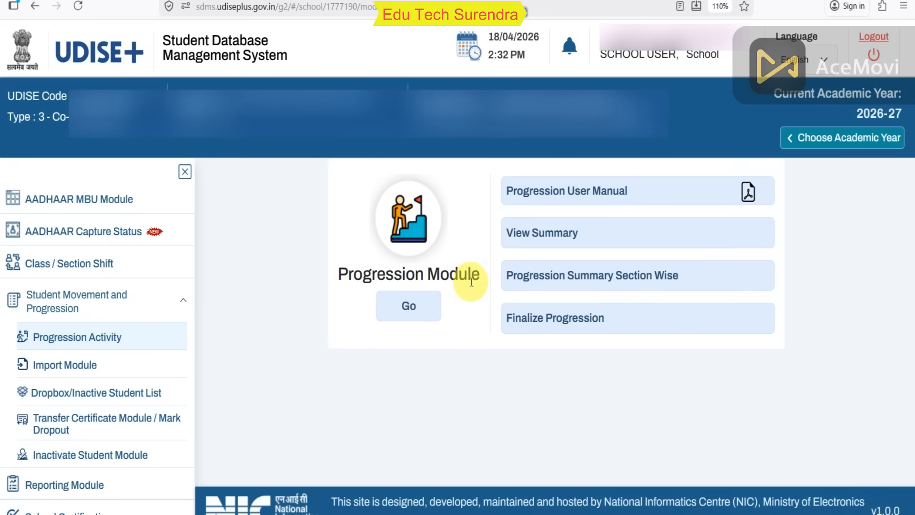
click(410, 311)
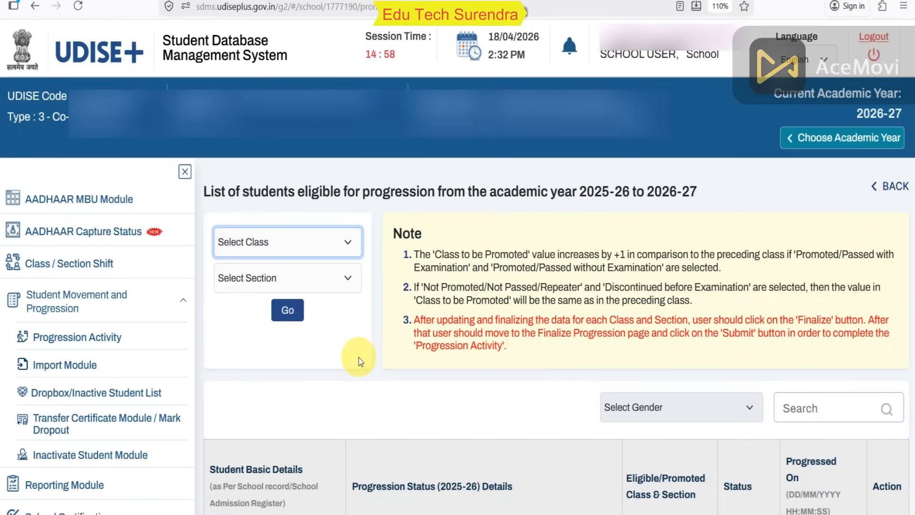
Step: List the students eligible for progression in class VI, section A
click(327, 249)
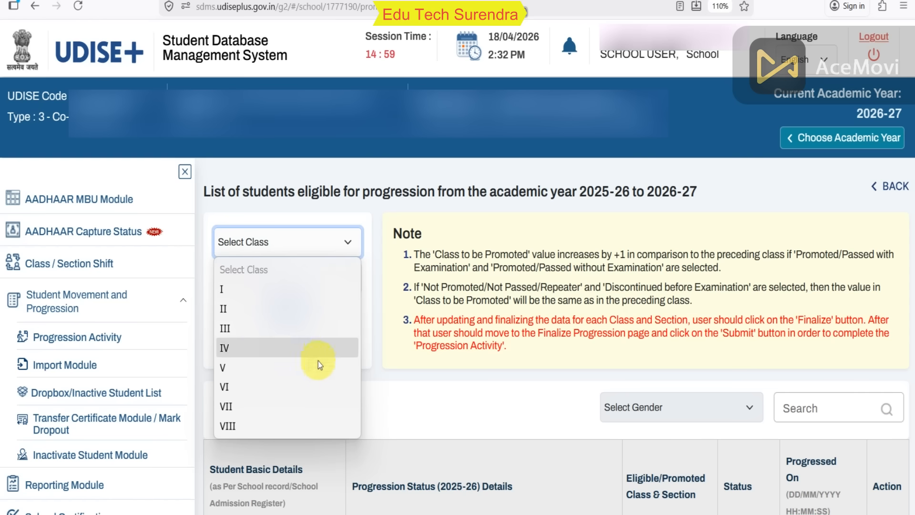
click(307, 384)
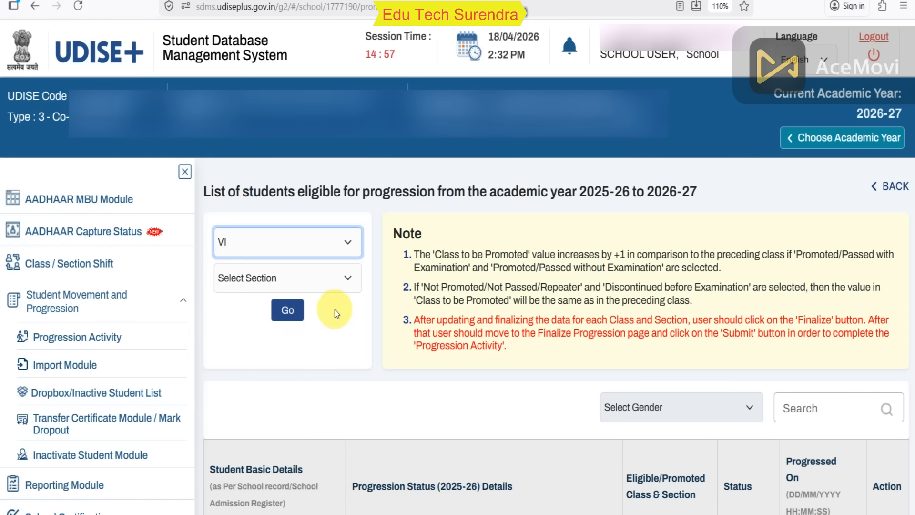
click(330, 282)
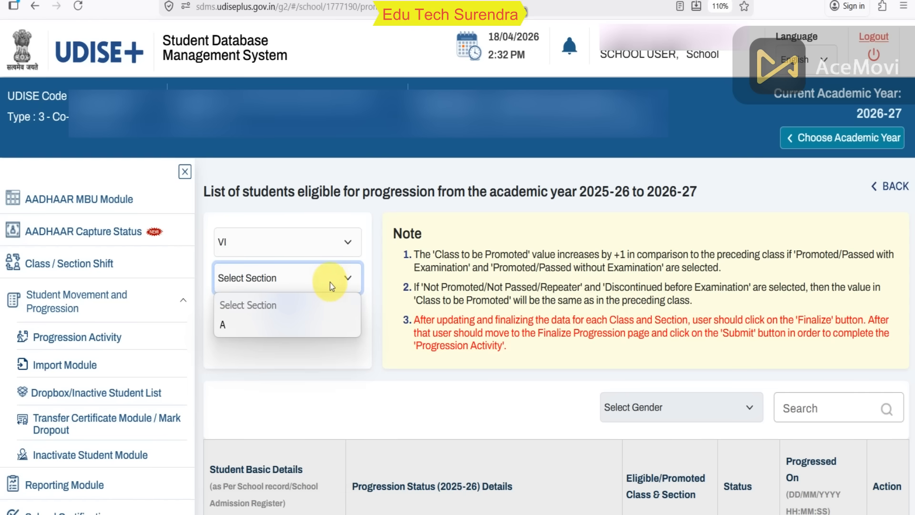
click(332, 322)
click(290, 310)
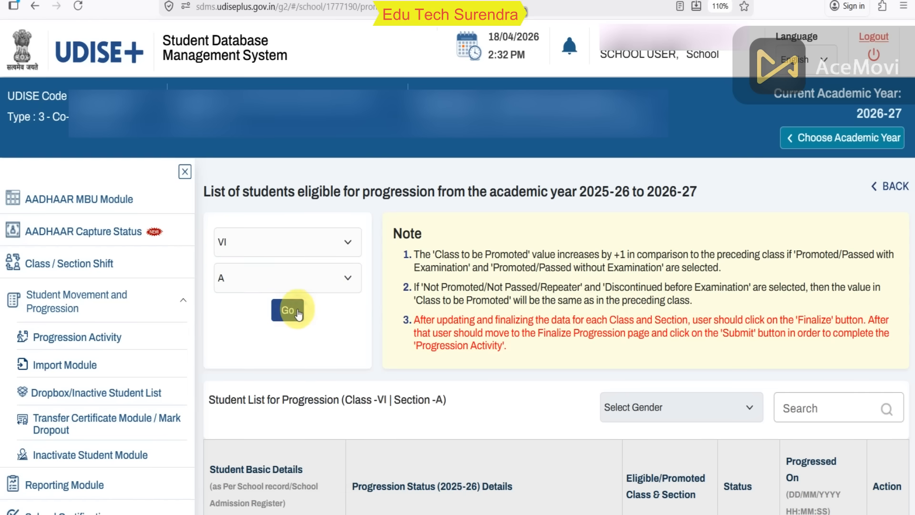
scroll(423, 298, down, 5)
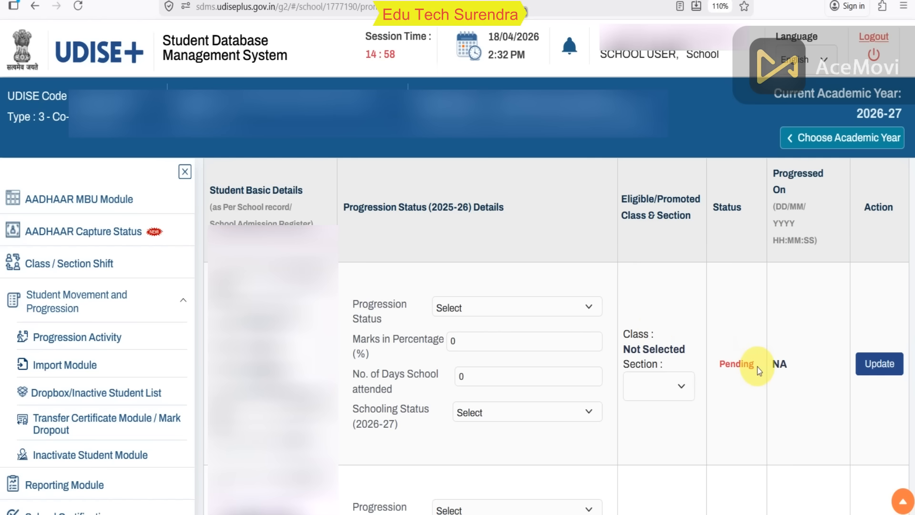
Step: Set the first listed student's progression status to Promoted(by Examination)
key(ctrl+plus)
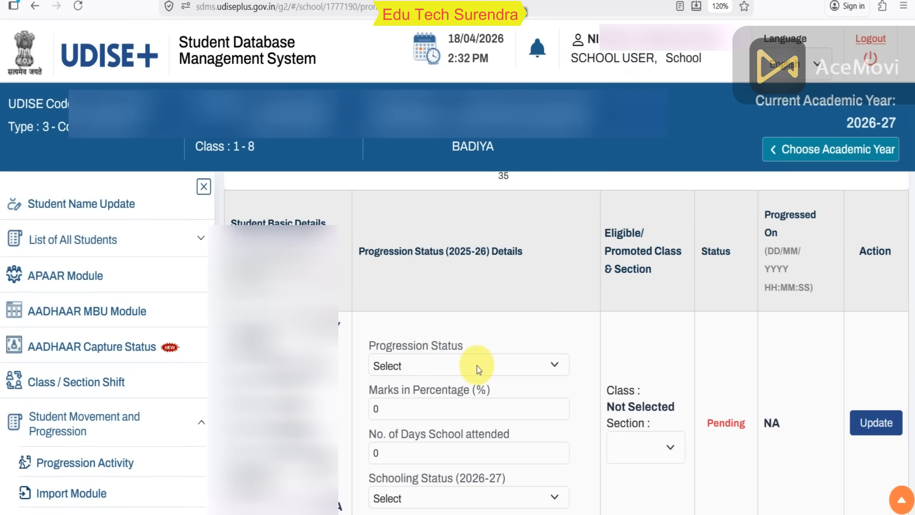
click(539, 368)
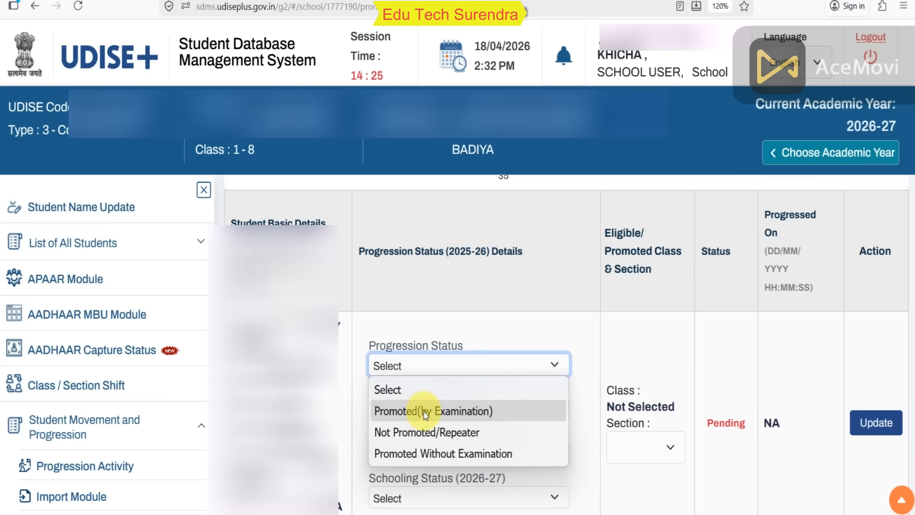
click(438, 414)
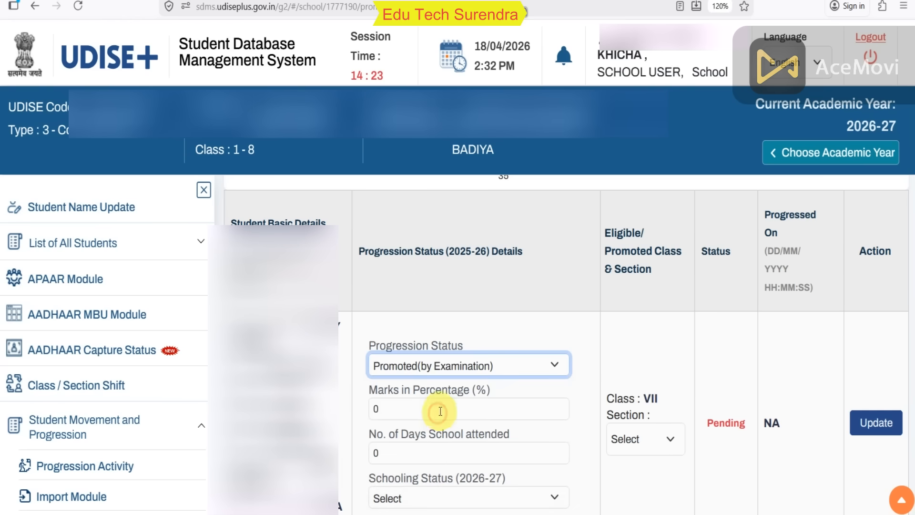
Step: Enter 67 as the first student's marks in percentage and 168 as the number of days school attended
drag(420, 415, 351, 400)
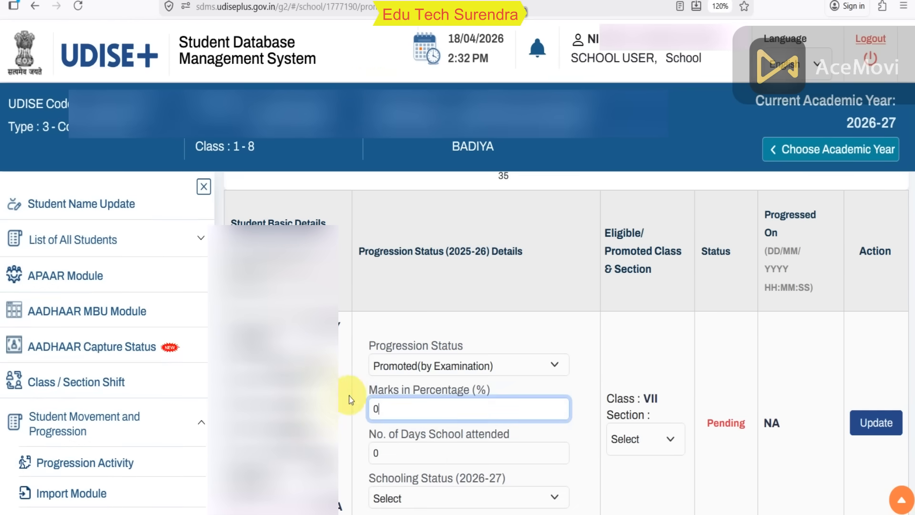
click(368, 379)
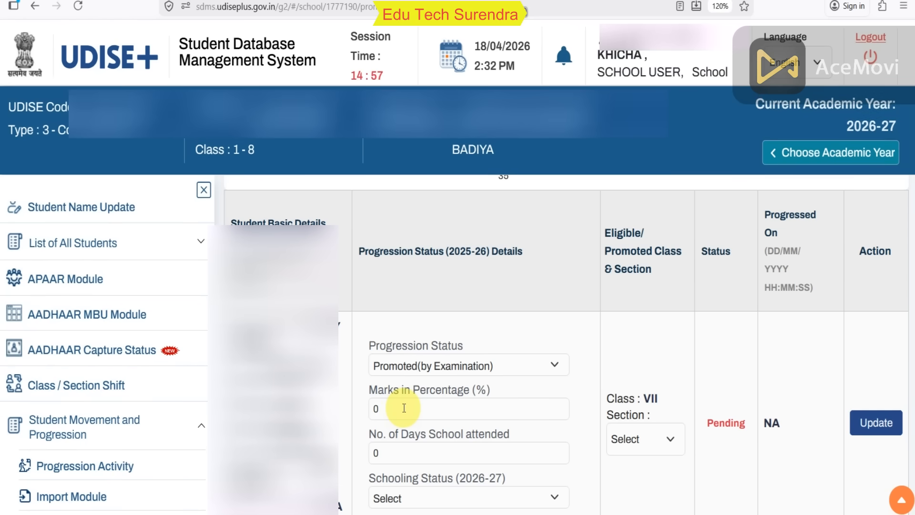
scroll(404, 408, down, 2)
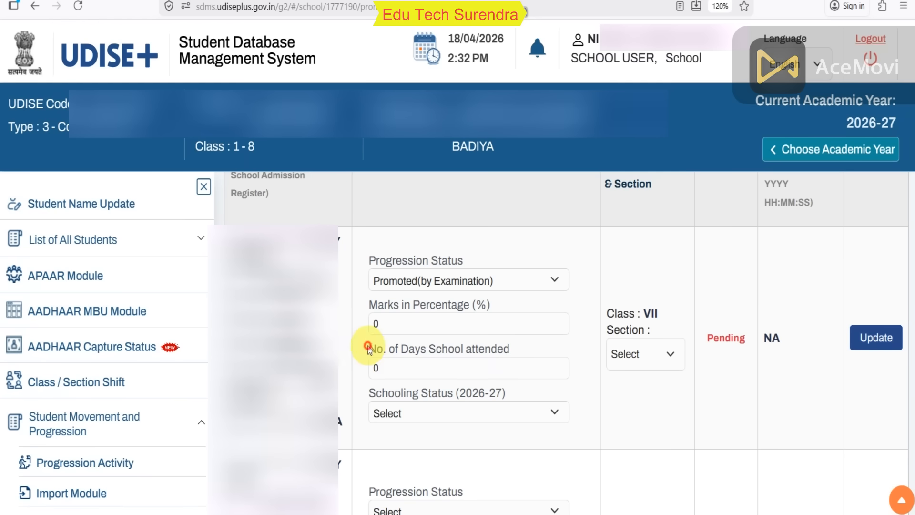
drag(368, 348, 519, 349)
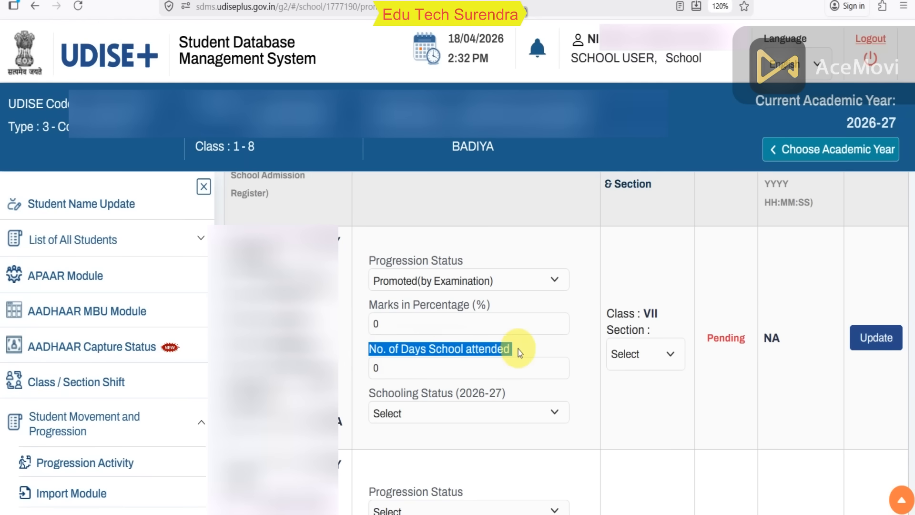
click(534, 346)
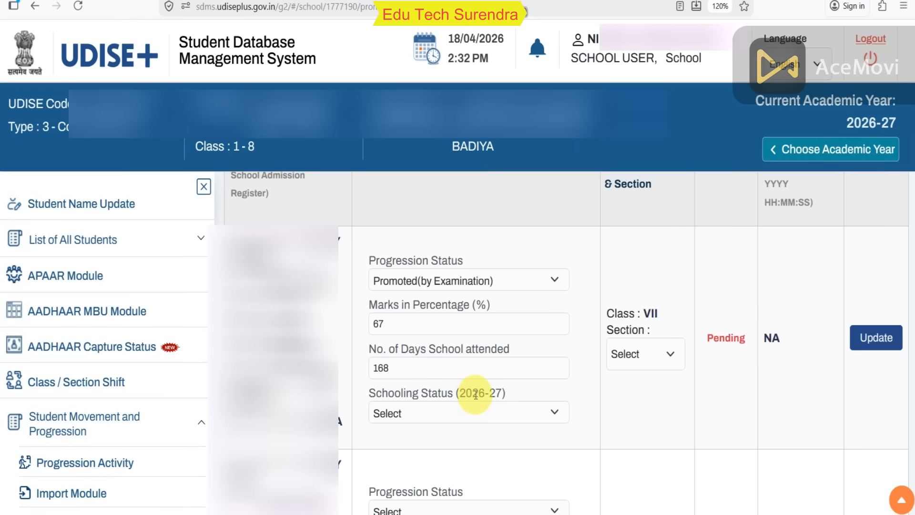
Step: Set the first student's schooling status for 2026-27 to Studying in Same School and check the promoted class
click(479, 410)
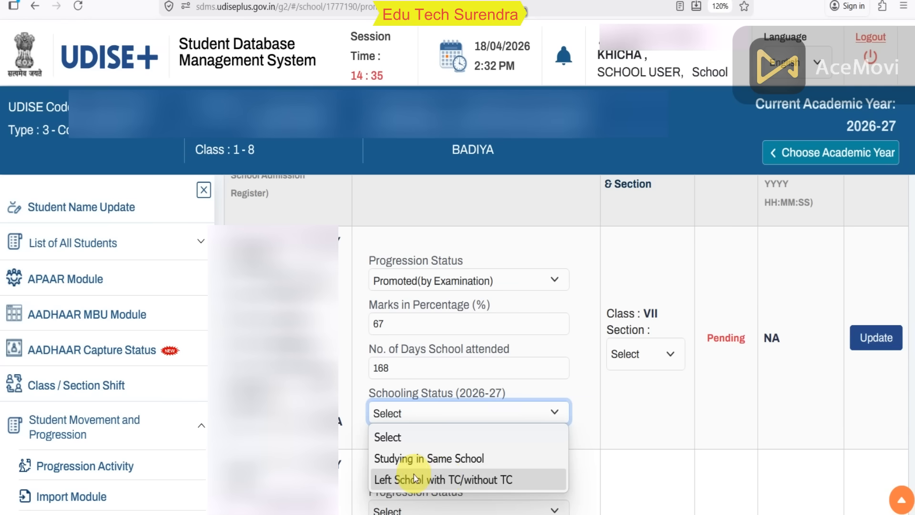
click(433, 459)
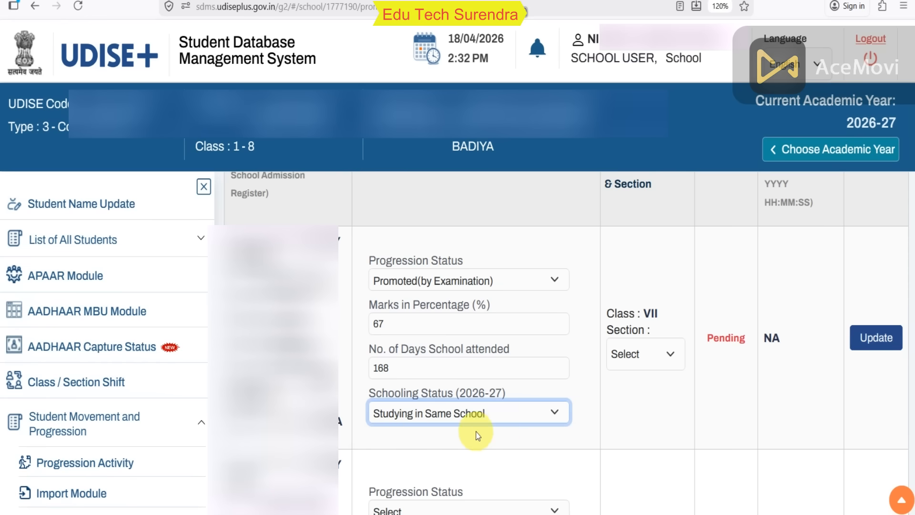
click(640, 347)
click(669, 323)
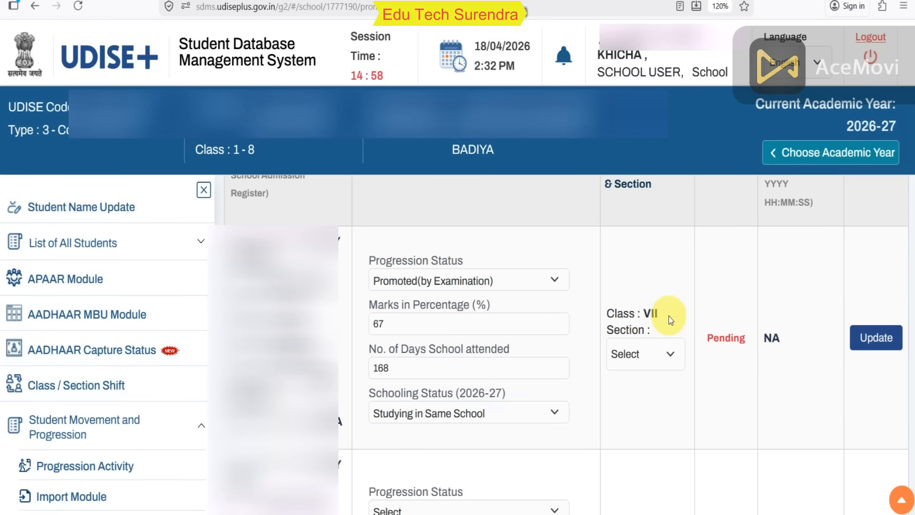
drag(667, 313, 643, 315)
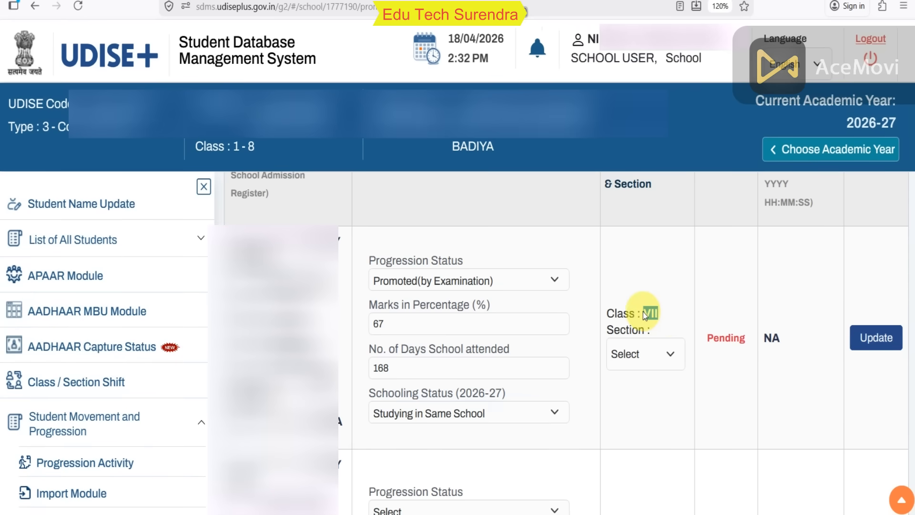
Step: Assign the first student to section A, save the progression record, and check its update date and time
click(659, 359)
click(651, 403)
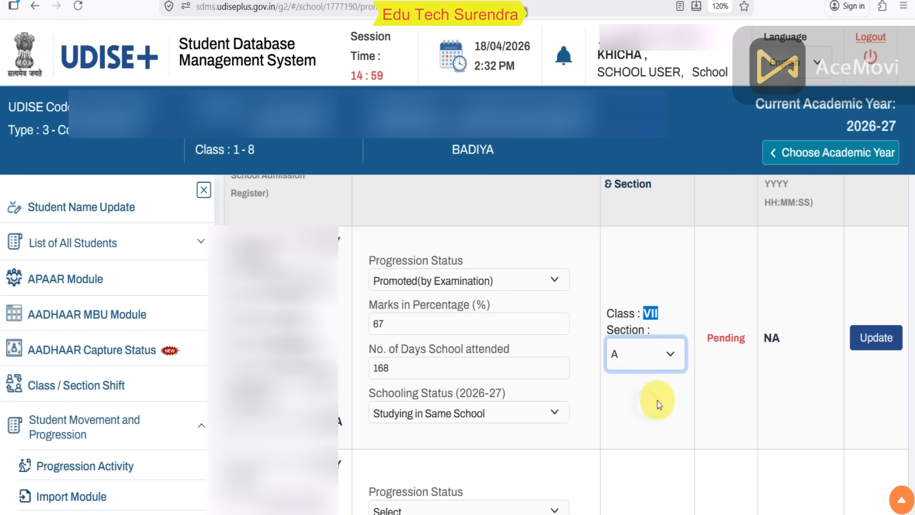
click(862, 350)
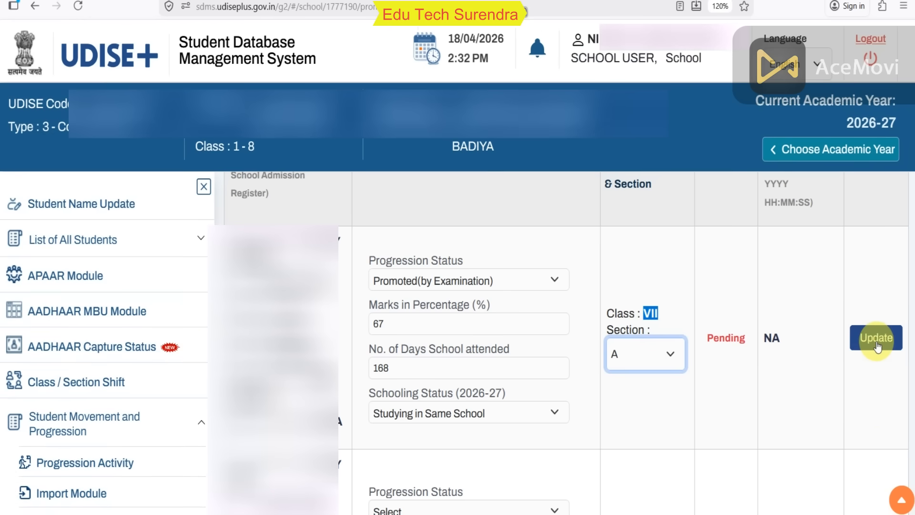
click(877, 344)
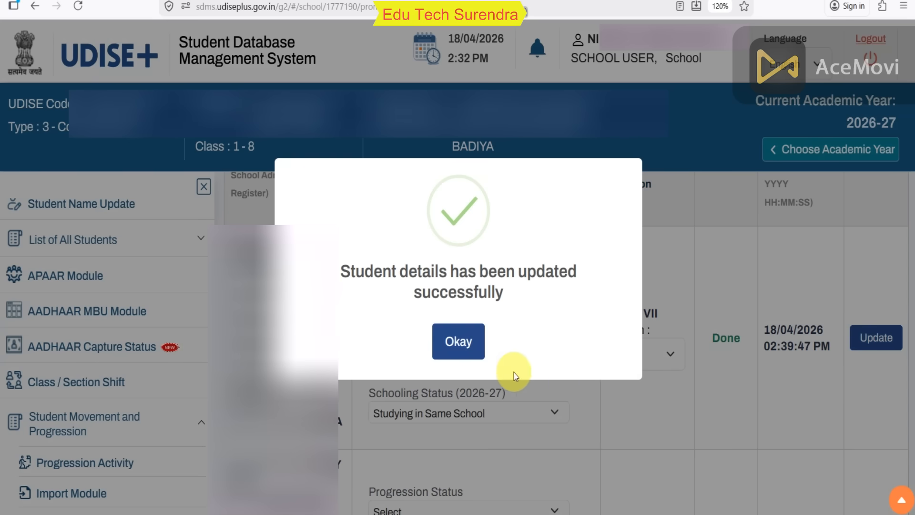
click(462, 350)
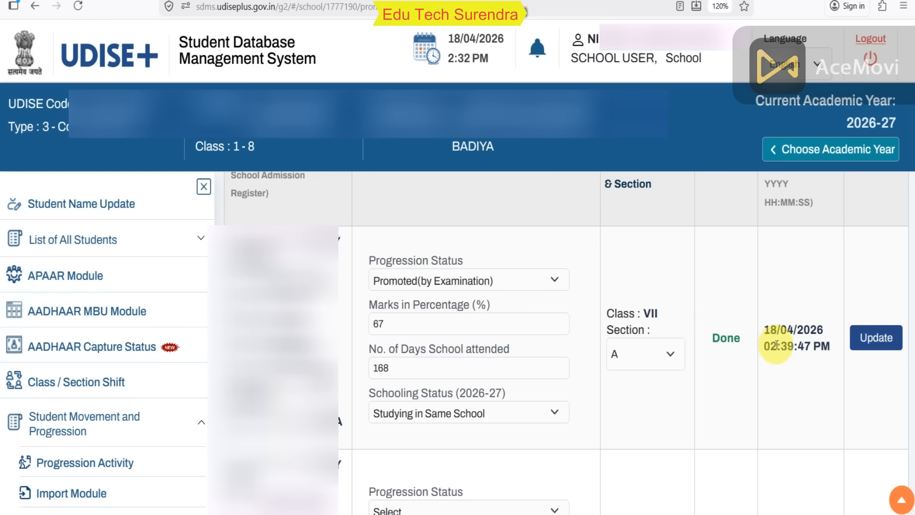
drag(768, 330, 827, 351)
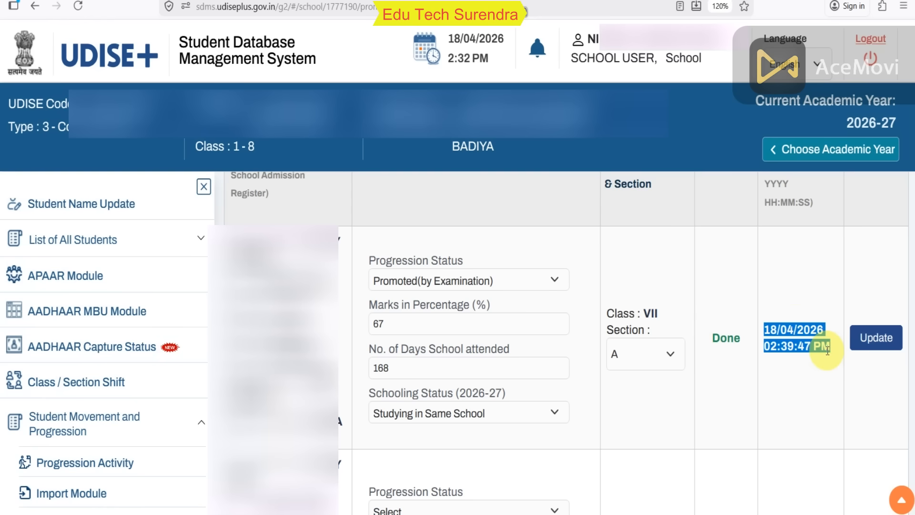
Step: Set the second student's schooling status for 2026-27 to Left School with TC/without TC and check the row's progression state
scroll(406, 267, down, 5)
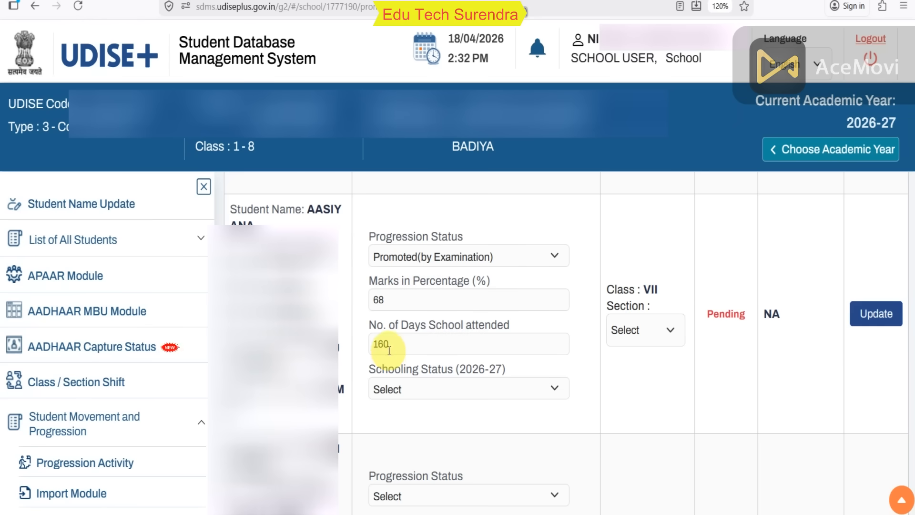
click(488, 394)
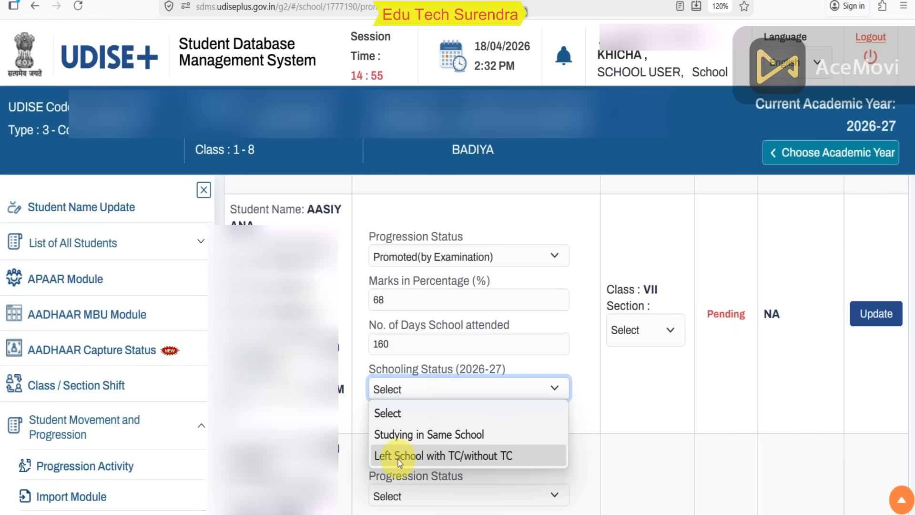
click(437, 458)
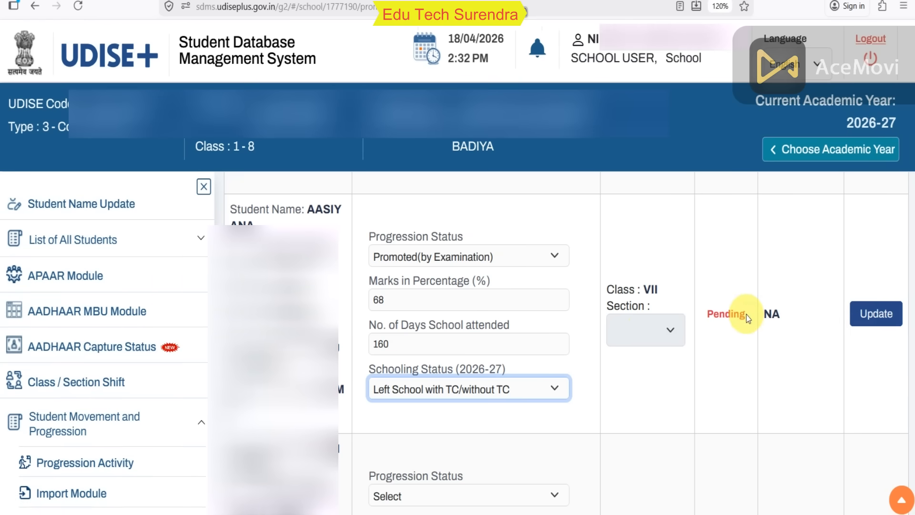
click(747, 314)
double_click(742, 313)
click(804, 316)
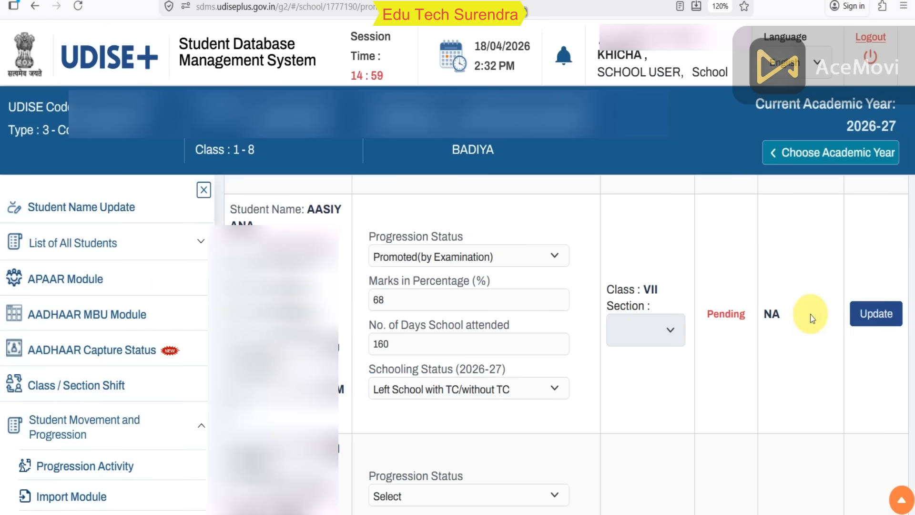
Step: Review the rest of the student list and open Finalize Progression from the Progression Module
scroll(670, 436, down, 5)
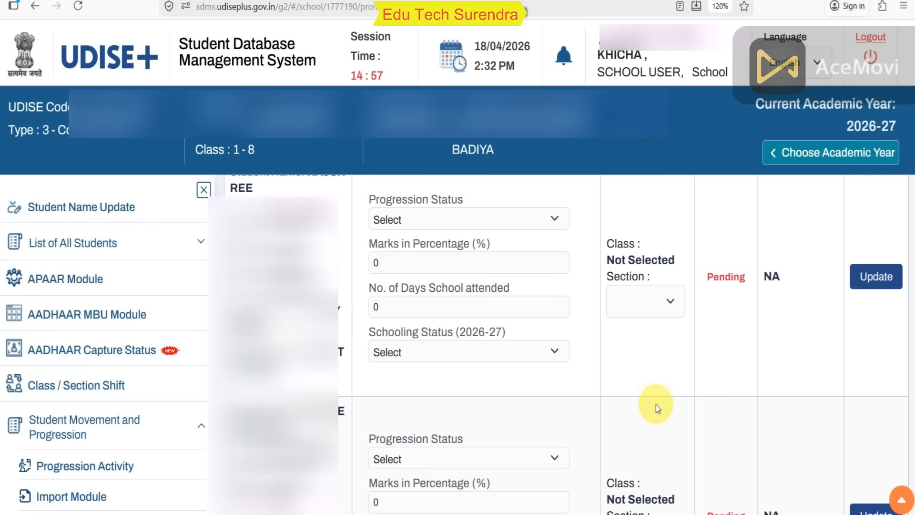
scroll(656, 404, down, 4)
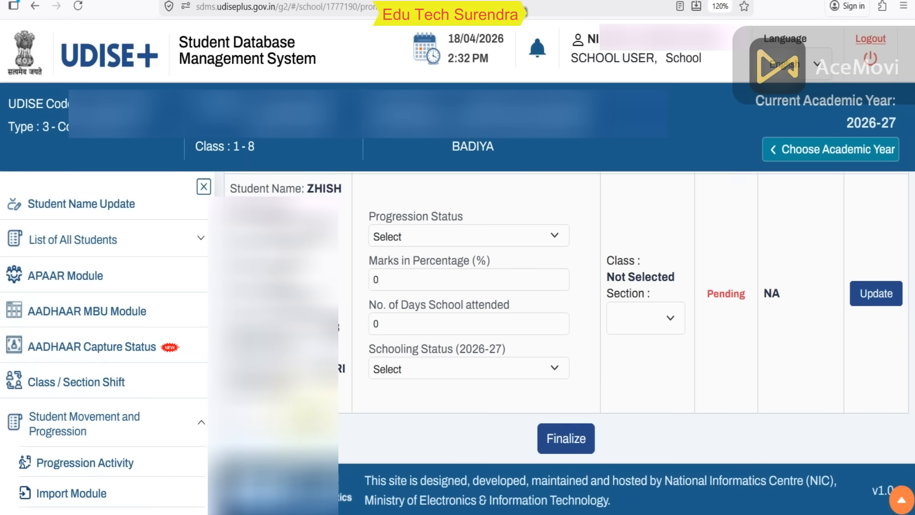
click(88, 468)
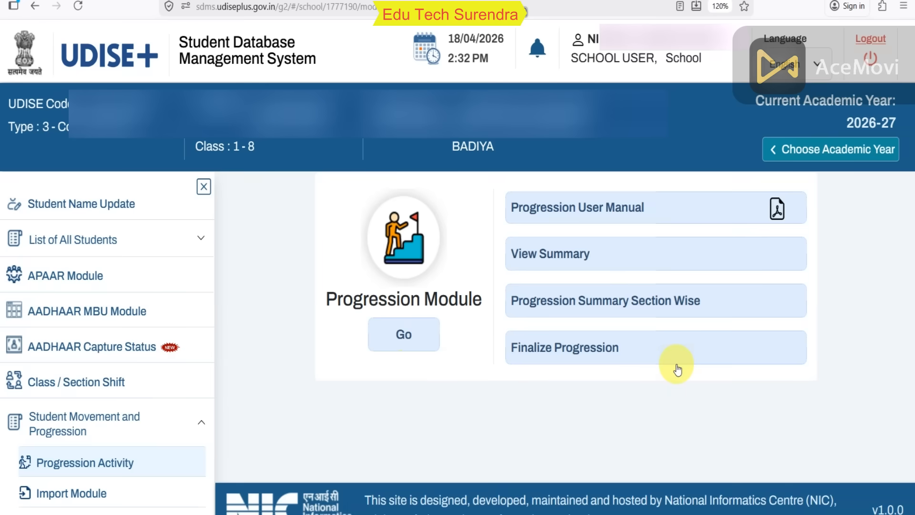
click(637, 352)
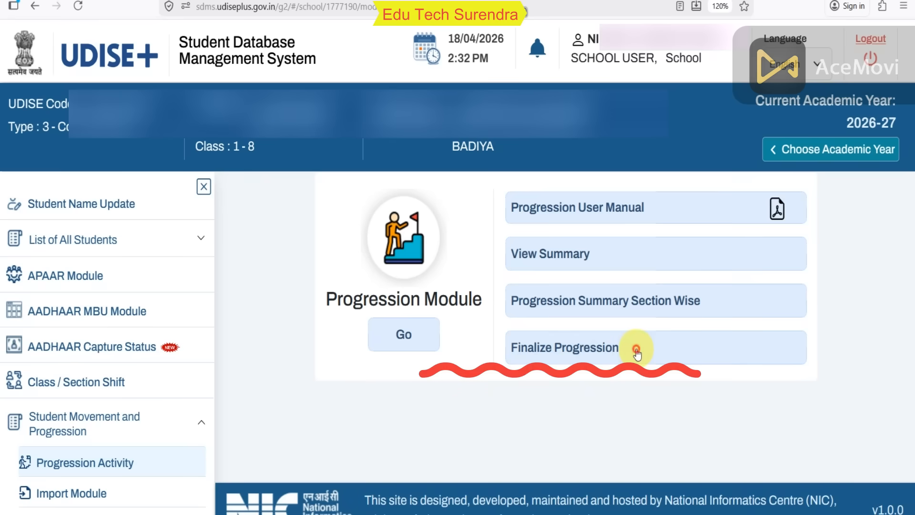
drag(637, 353, 493, 353)
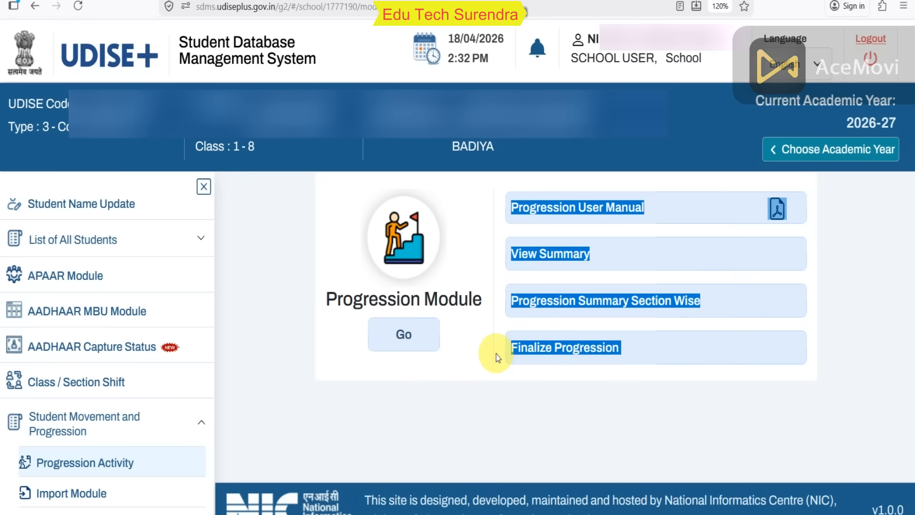
click(550, 396)
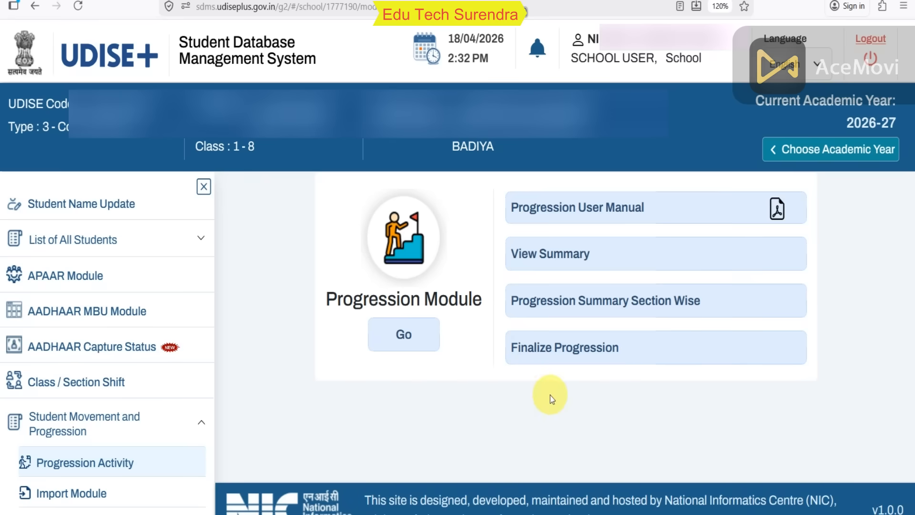
click(553, 357)
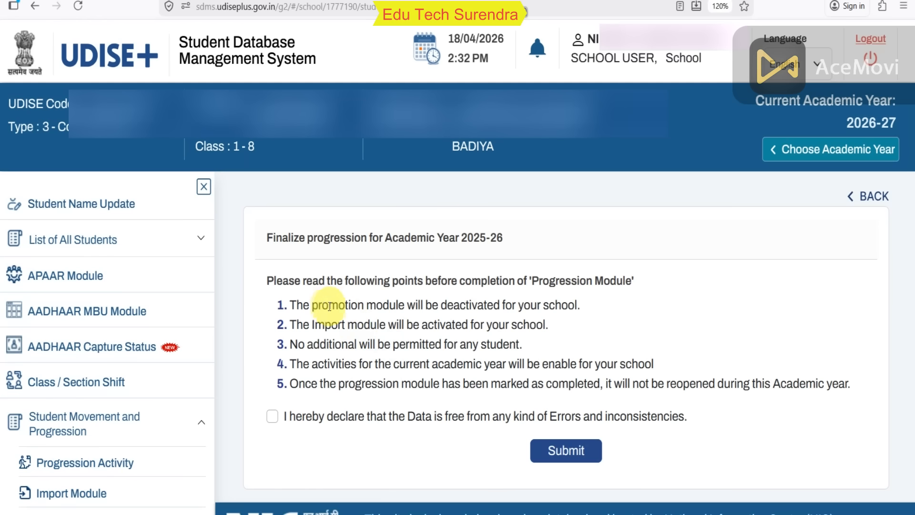
Step: Read the points on finalizing progression for 2025-26 and accept the declaration that the data is free from errors and inconsistencies
drag(418, 305, 581, 308)
click(611, 309)
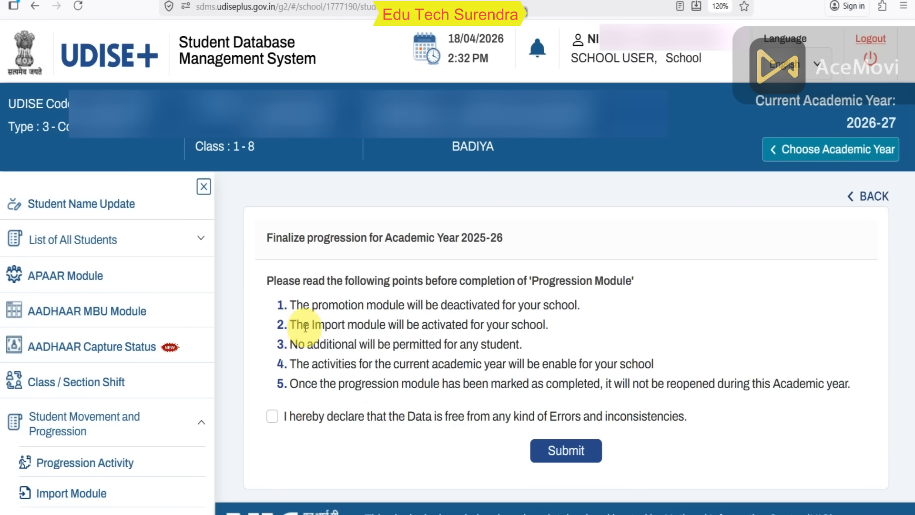
drag(309, 326, 509, 333)
click(591, 332)
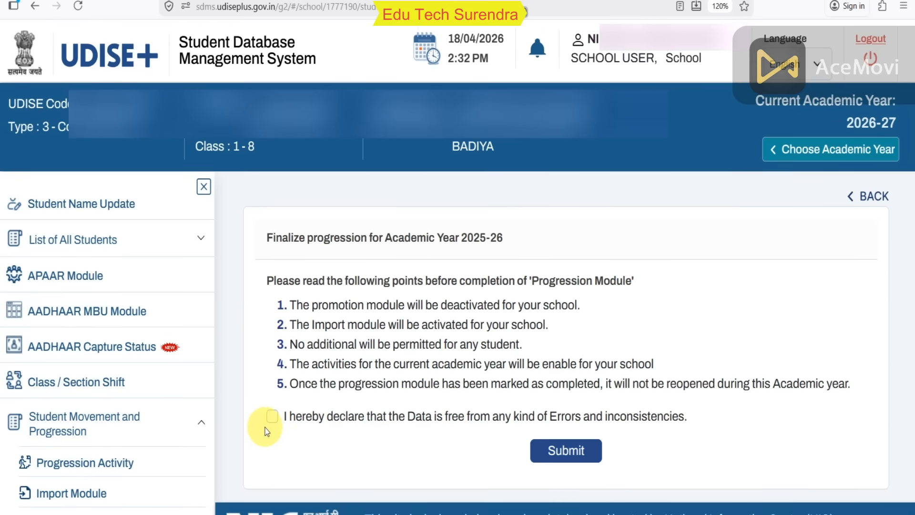
click(272, 416)
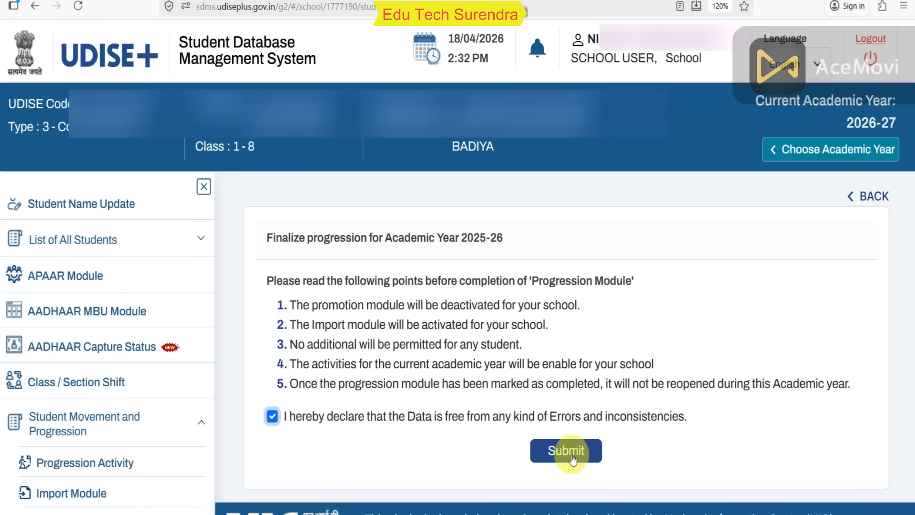